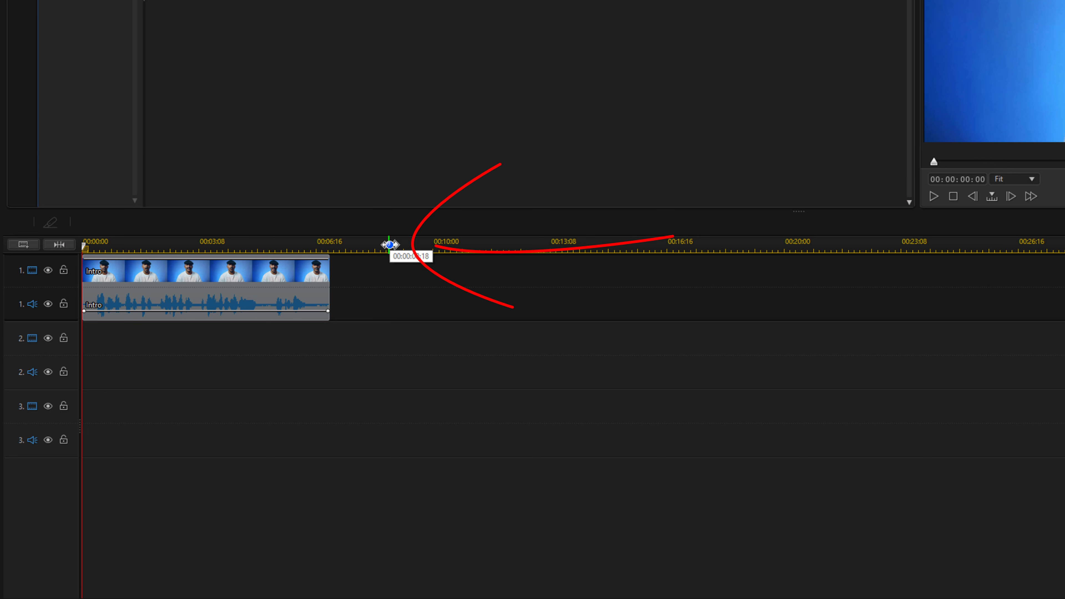
- Zoom in on the timeline until the Intro clip spans nearly the full track width
drag(390, 244, 1064, 244)
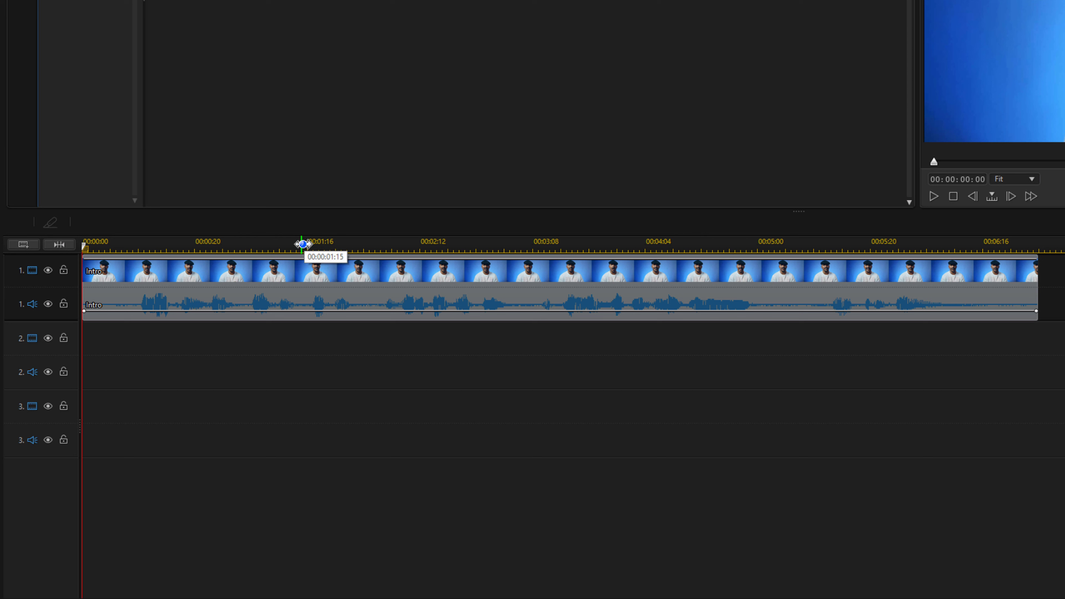
- Split the Intro clip at 00:00:01:15 and 00:00:02:03
click(303, 244)
key(ctrl+t)
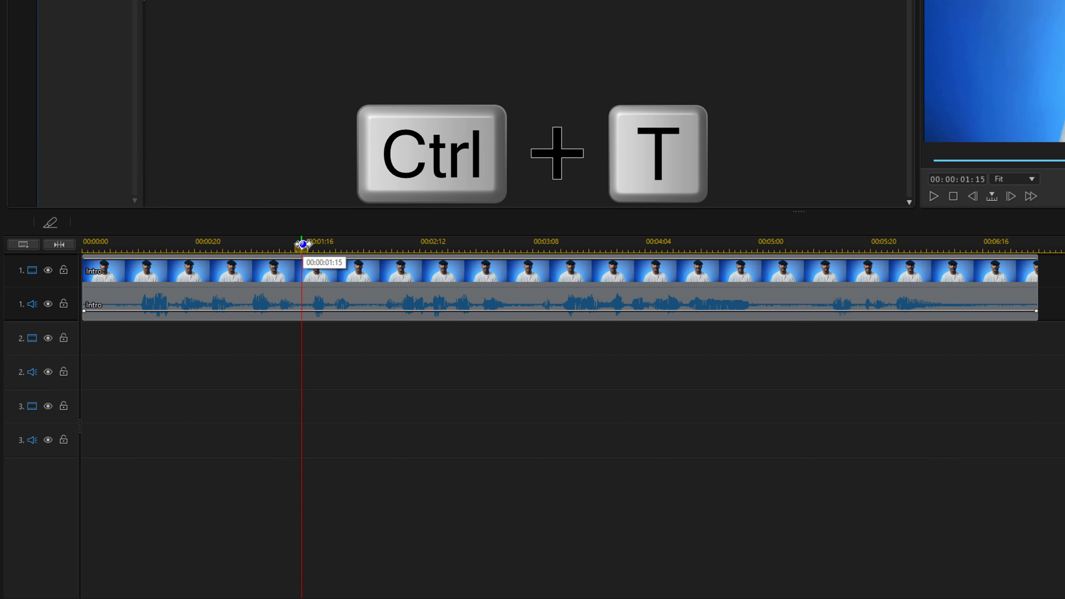
key(ctrl+t)
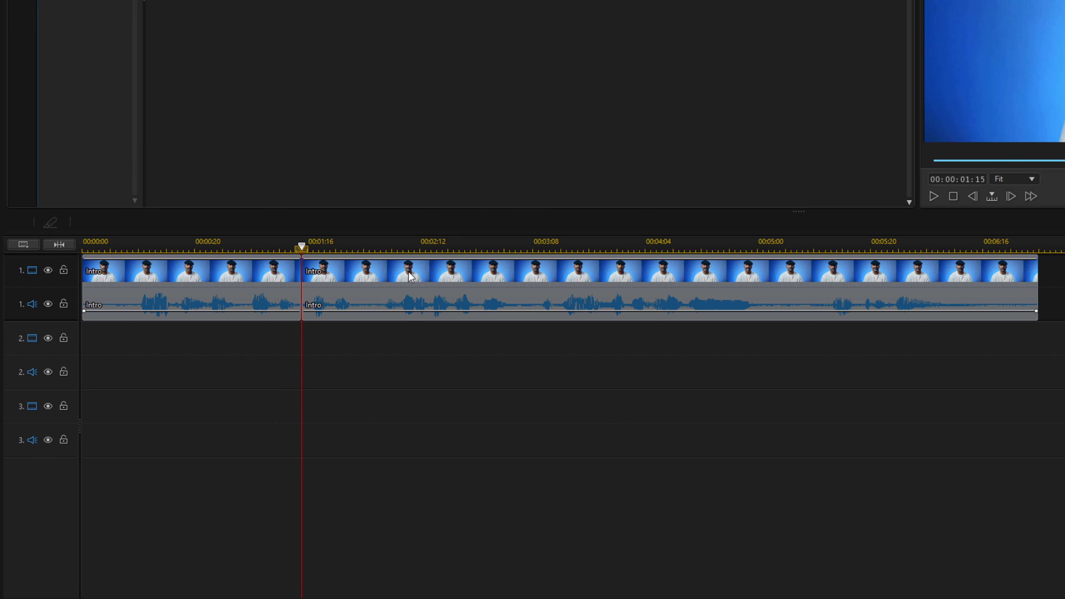
click(363, 251)
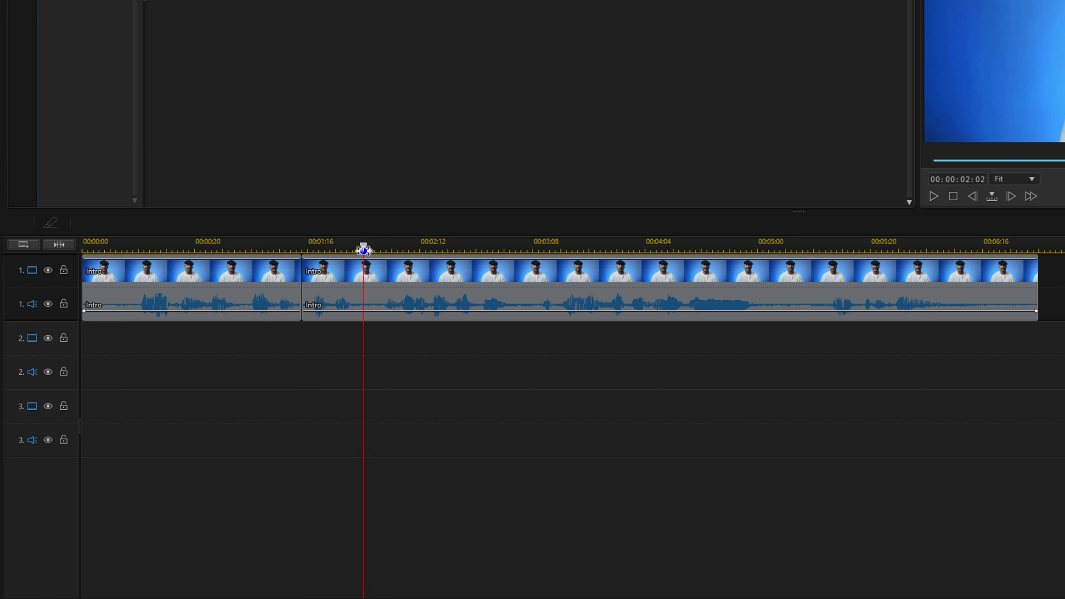
key(Right)
key(ctrl+t)
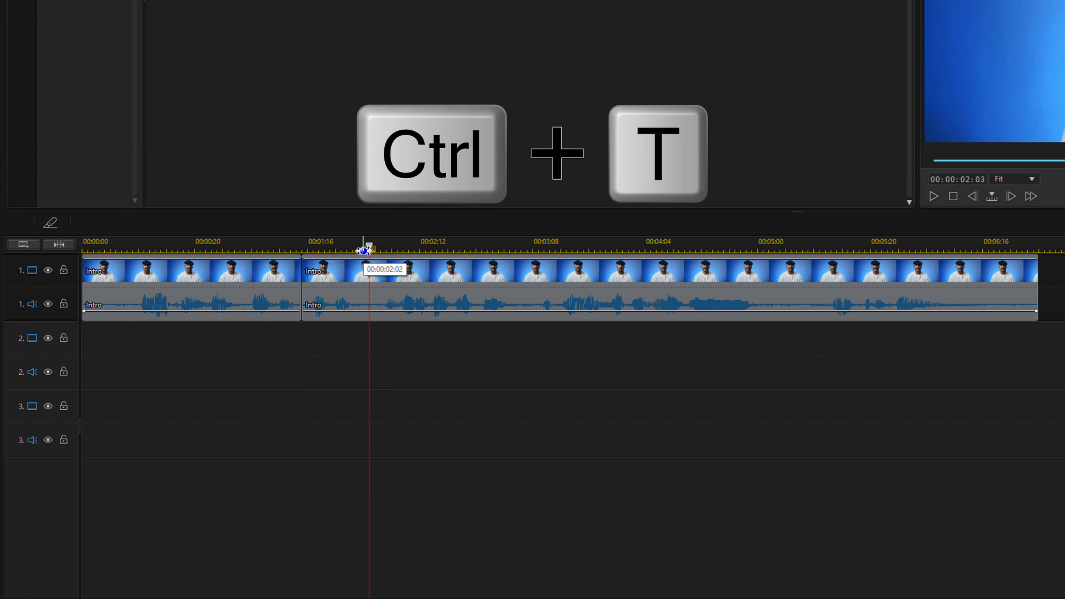
key(ctrl+t)
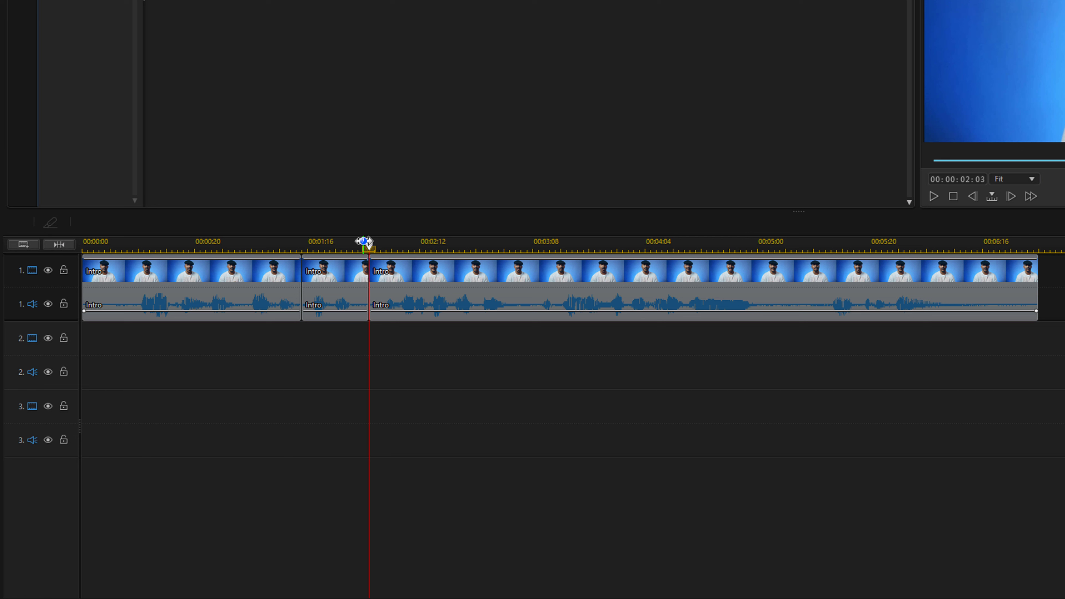
- Split the Intro clip at 00:00:04:13 and 00:00:05:00 using typed playhead times
click(963, 180)
text(413)
key(Return)
key(ctrl+t)
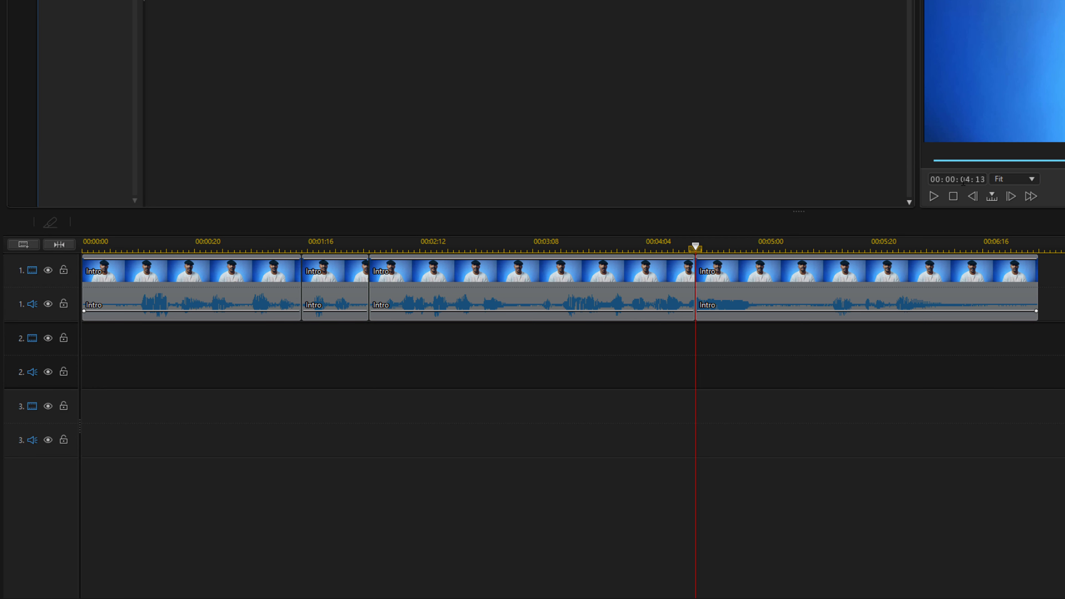
click(963, 180)
text(500)
key(Return)
key(ctrl+t)
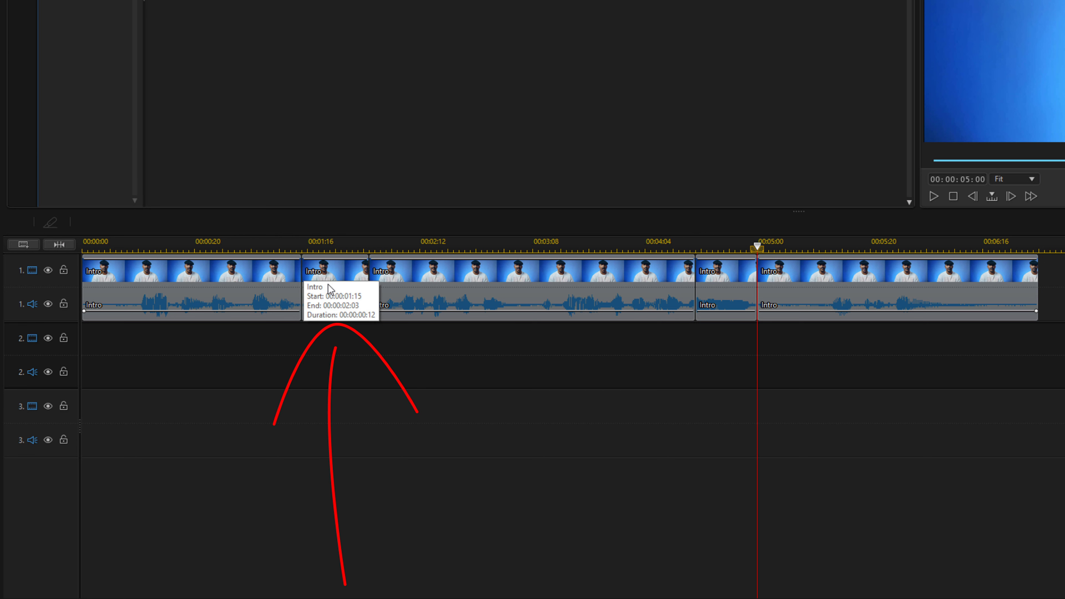
- Drop the audio volume to silence on the 1:15–2:03 and 4:13–5:00 Intro pieces
click(338, 284)
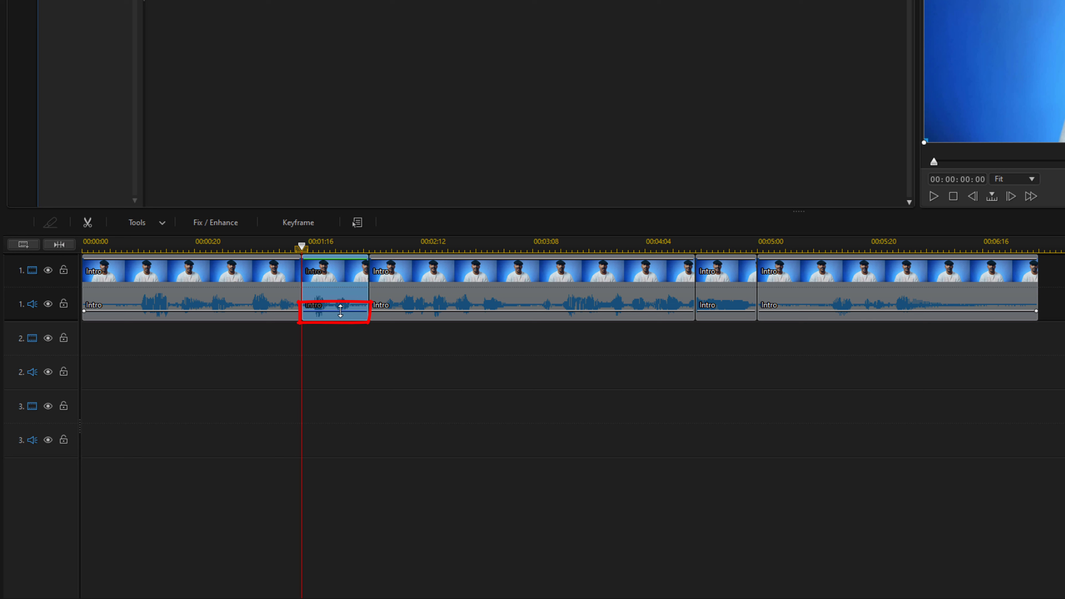
drag(340, 311, 336, 344)
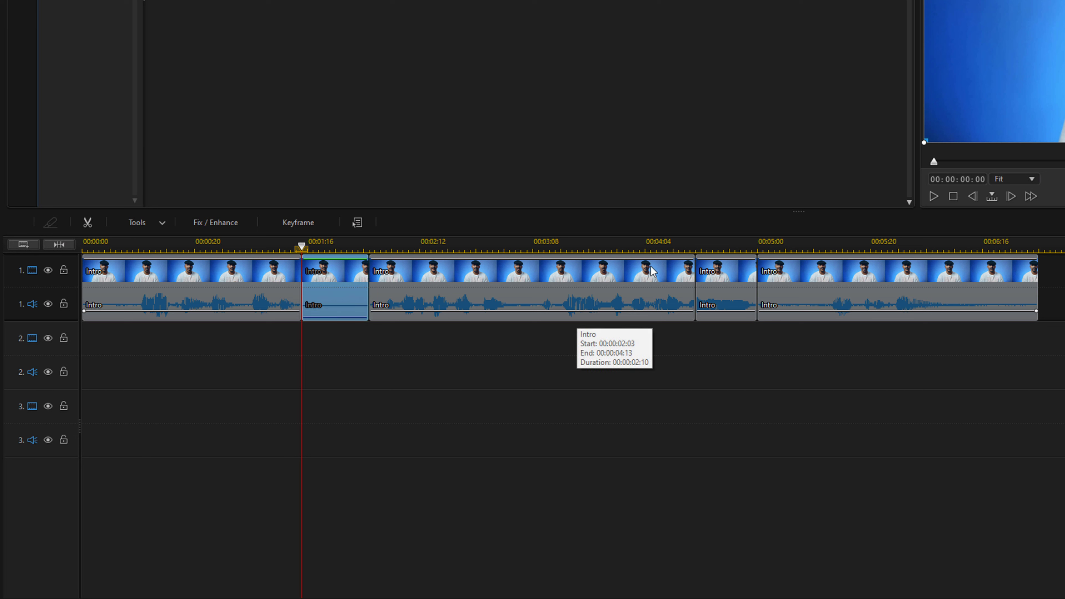
click(731, 277)
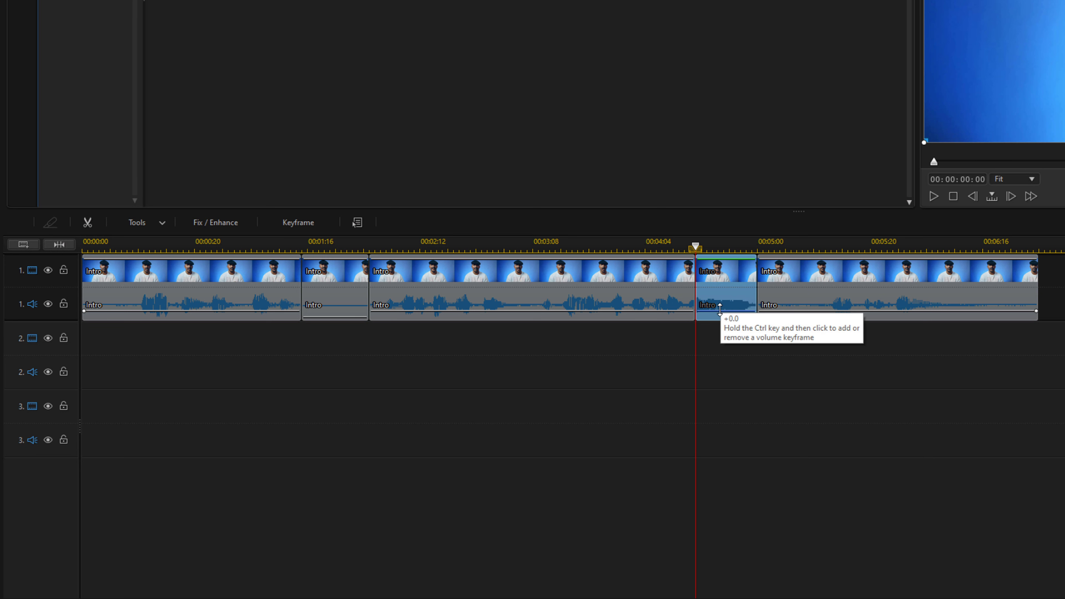
drag(719, 309, 711, 345)
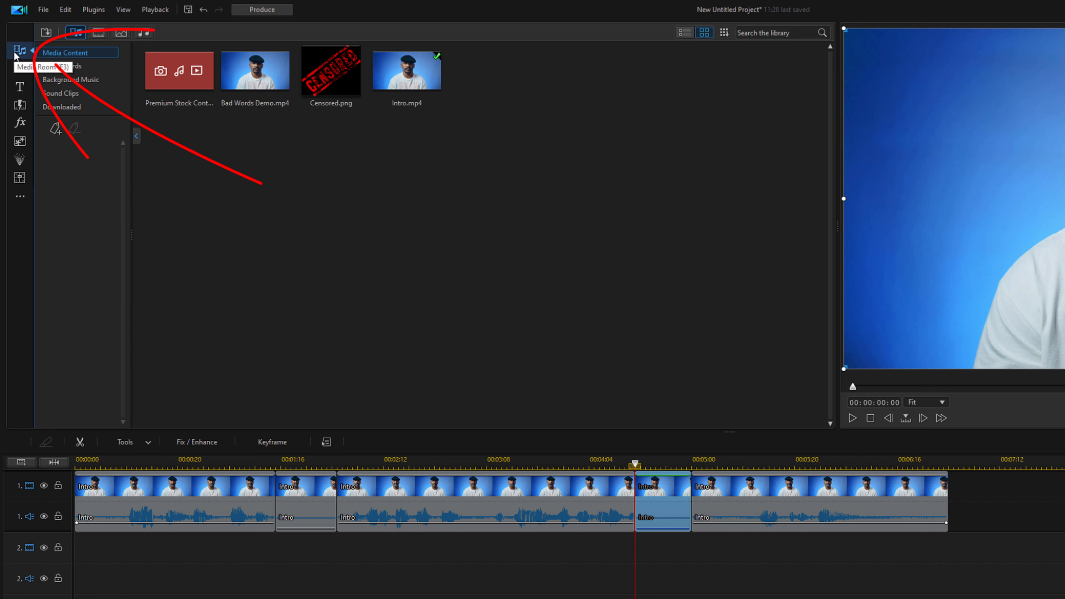
- Show the Miscellaneous sound clips in the library and select beep03
click(64, 93)
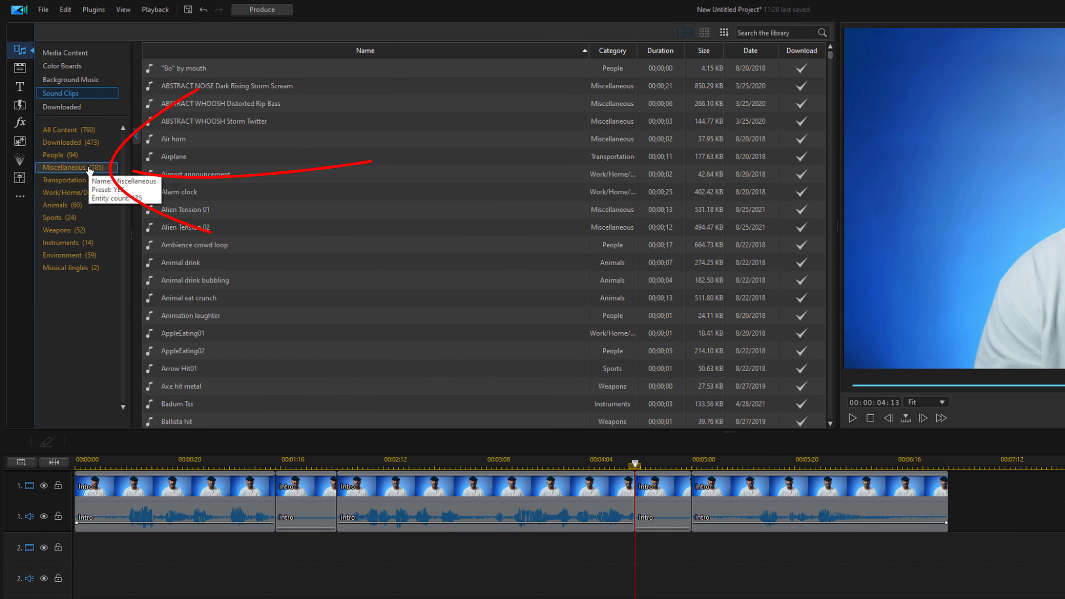
click(82, 170)
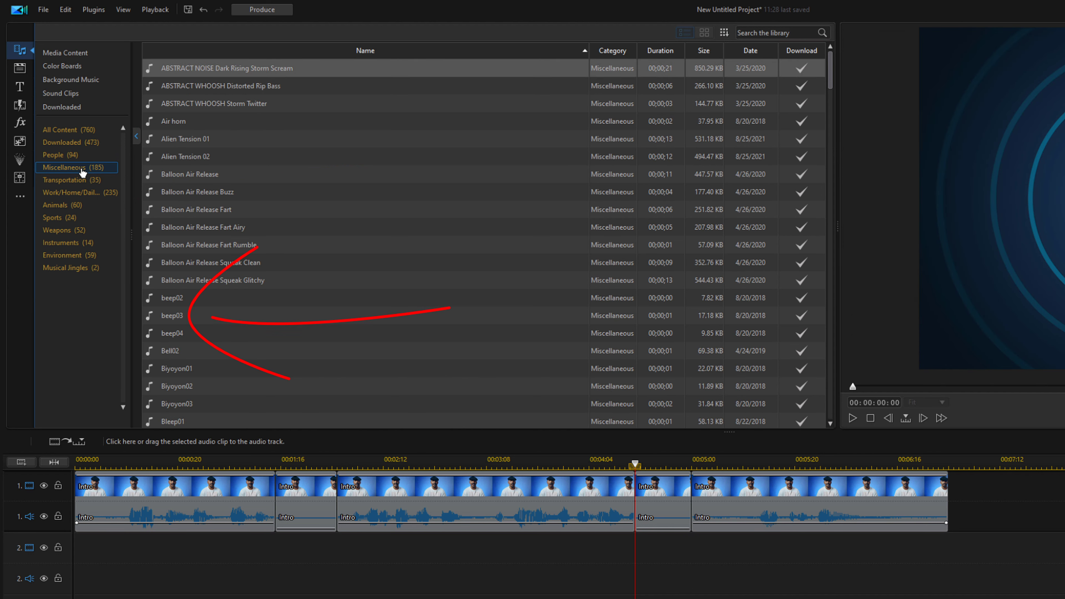
click(248, 317)
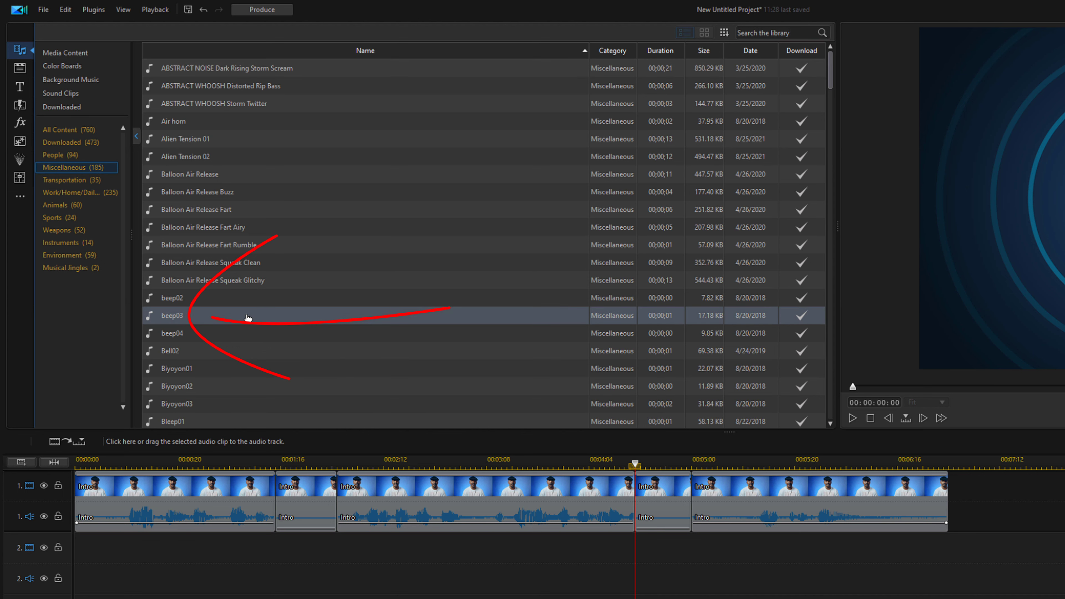
- Place beep03 on audio track 2 at 01:15 and 04:13, each trimmed to its muted piece
drag(248, 318, 267, 563)
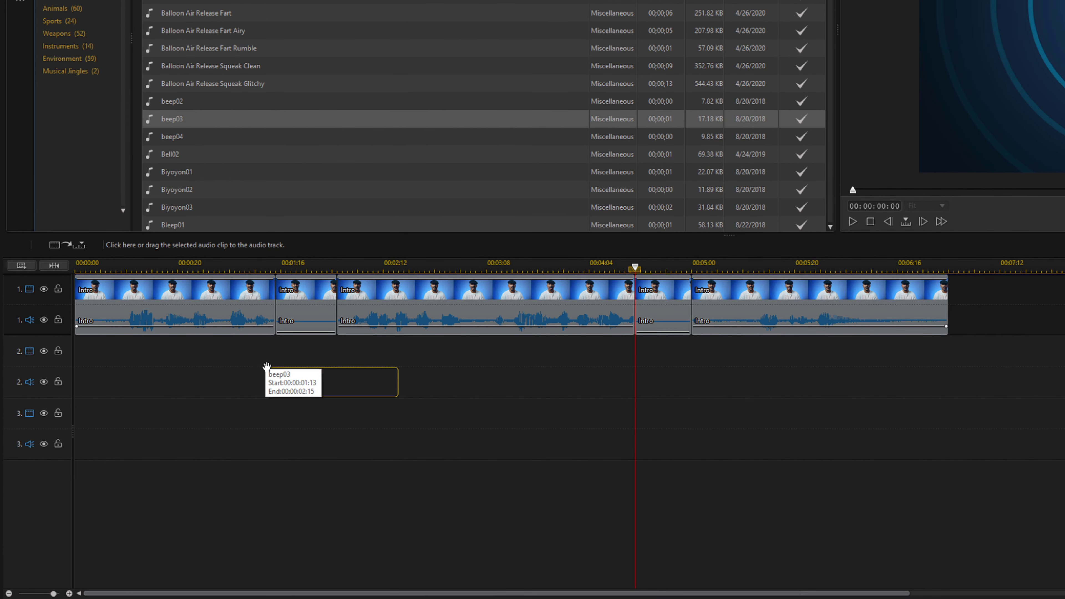
drag(267, 366, 275, 384)
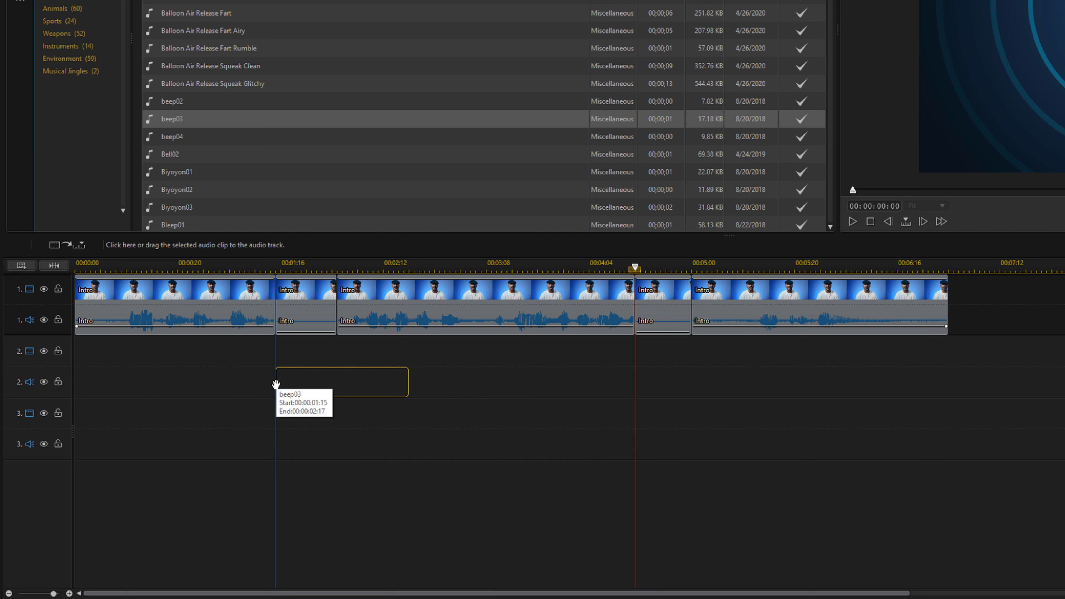
drag(275, 384, 275, 383)
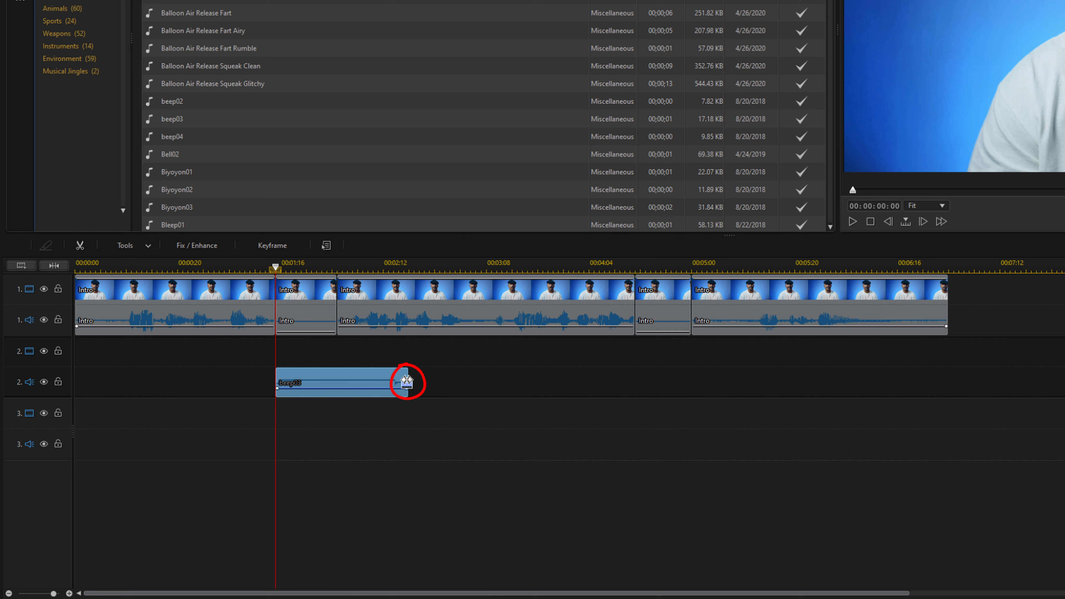
drag(405, 381, 336, 386)
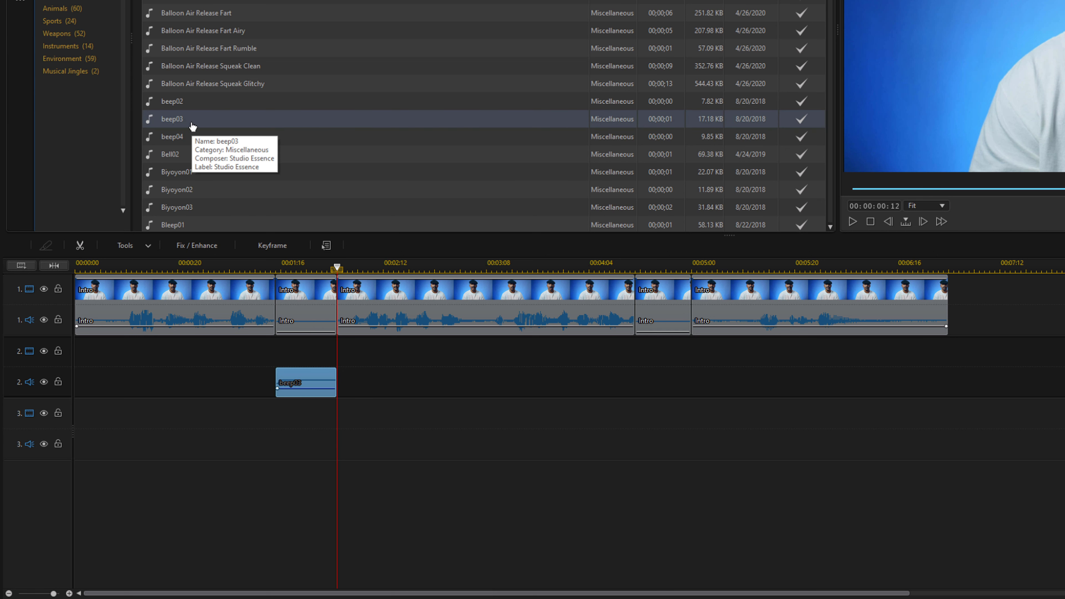
drag(191, 121, 633, 386)
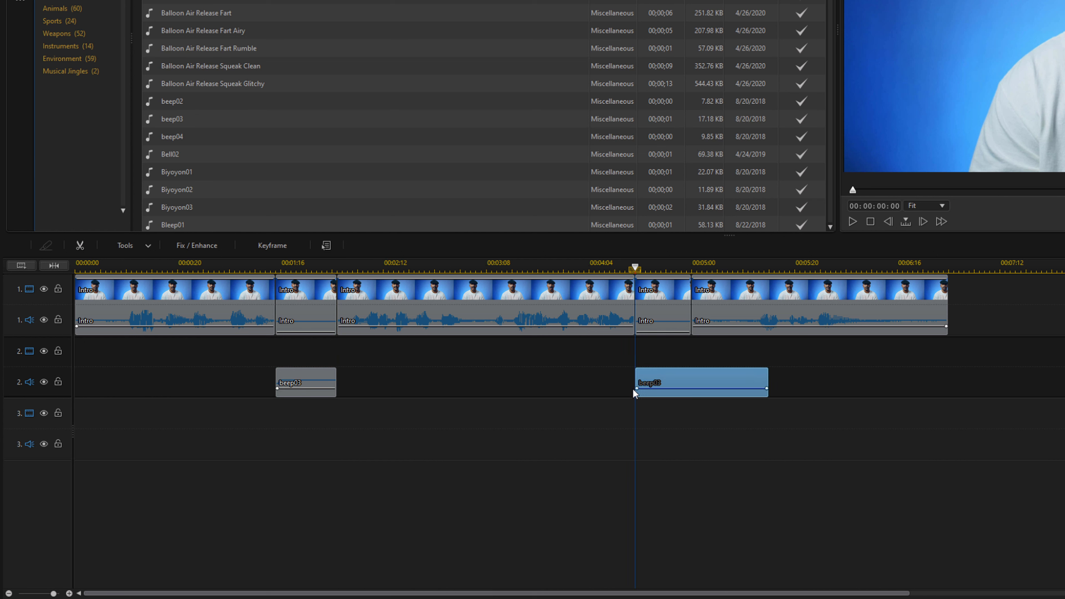
drag(766, 378, 684, 382)
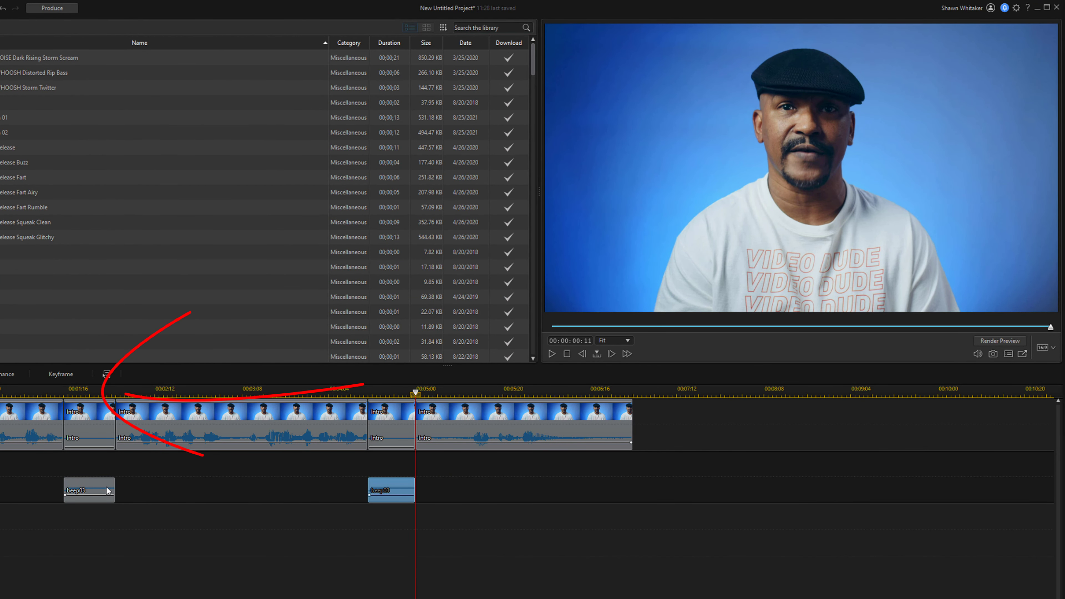
- Apply the Style Effect Blur to the second Intro piece (1:15–2:03)
click(90, 394)
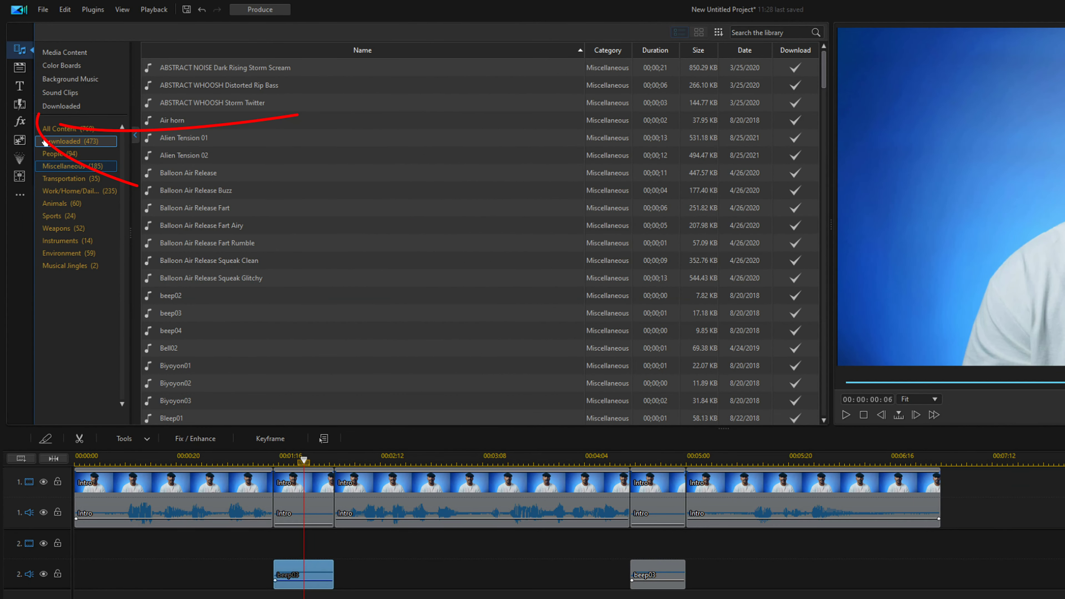
click(19, 122)
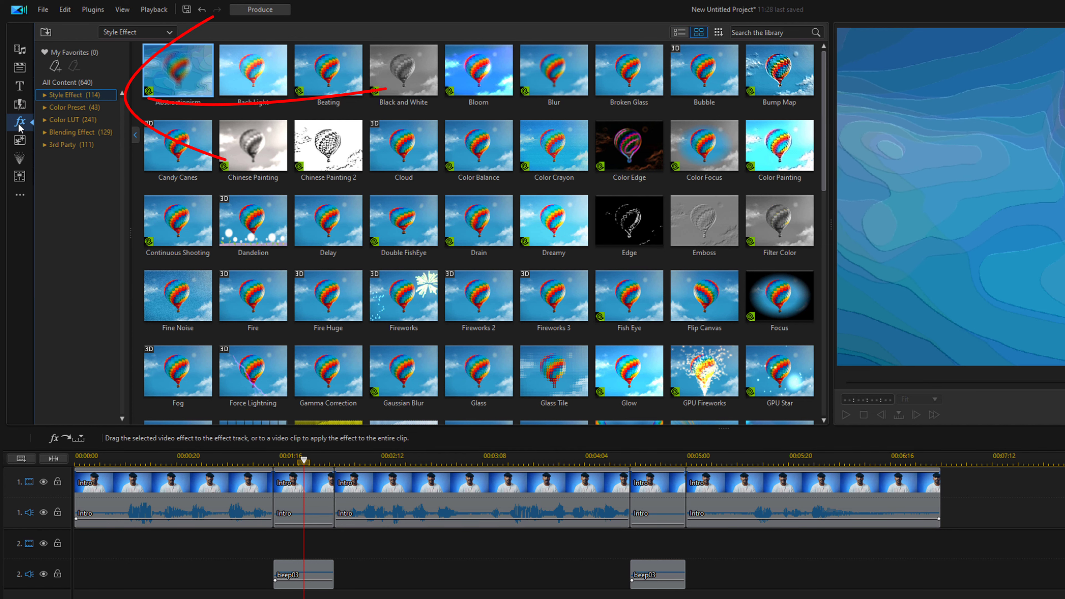
double_click(64, 96)
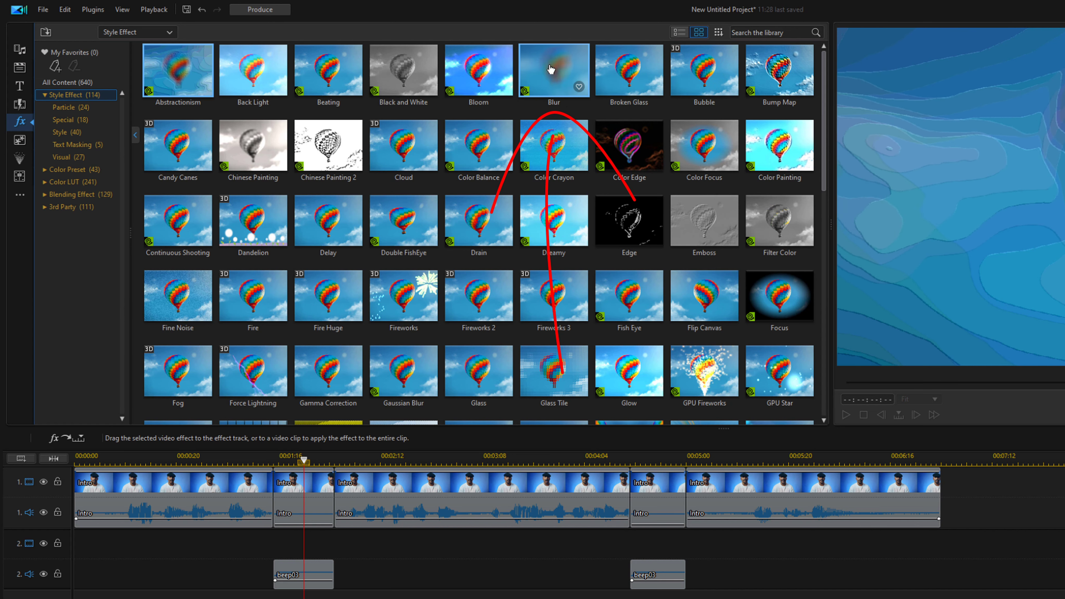
drag(550, 70, 304, 484)
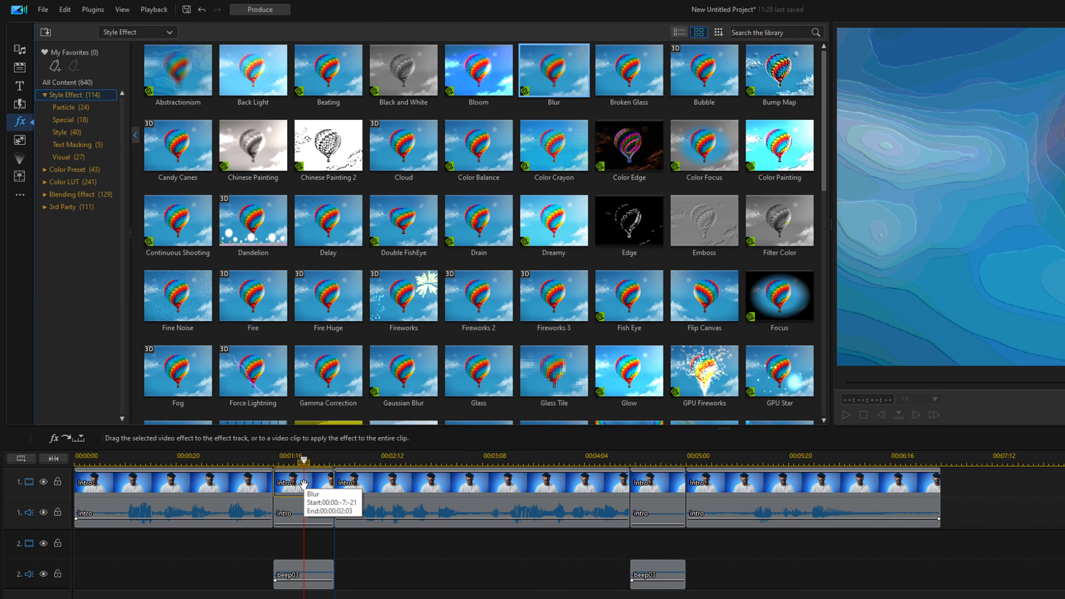
click(304, 482)
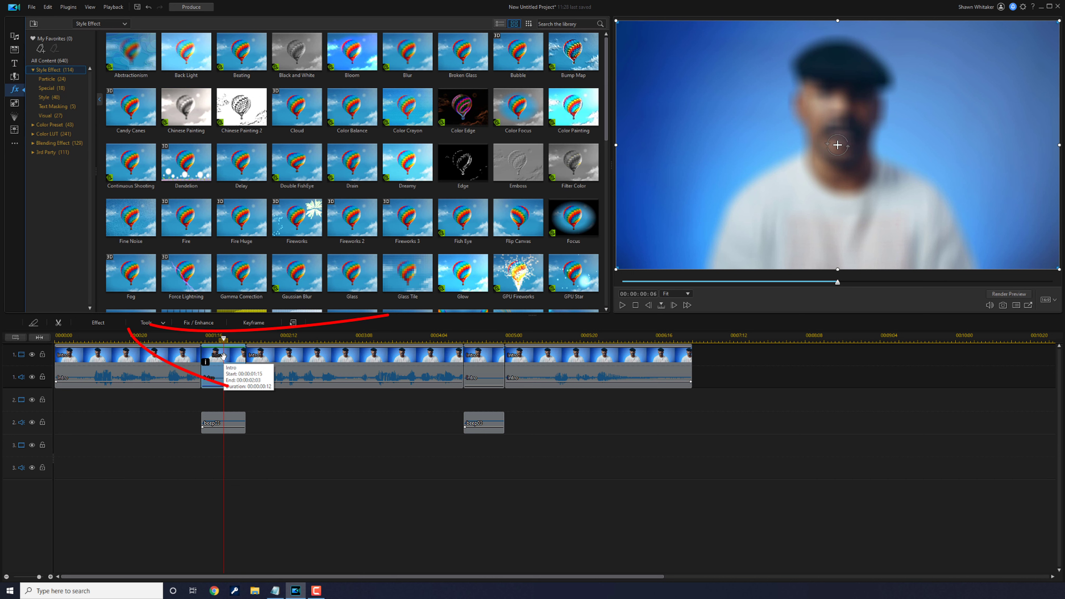
- Give the Blur effect a Circle mask with a feather radius of 200
click(96, 323)
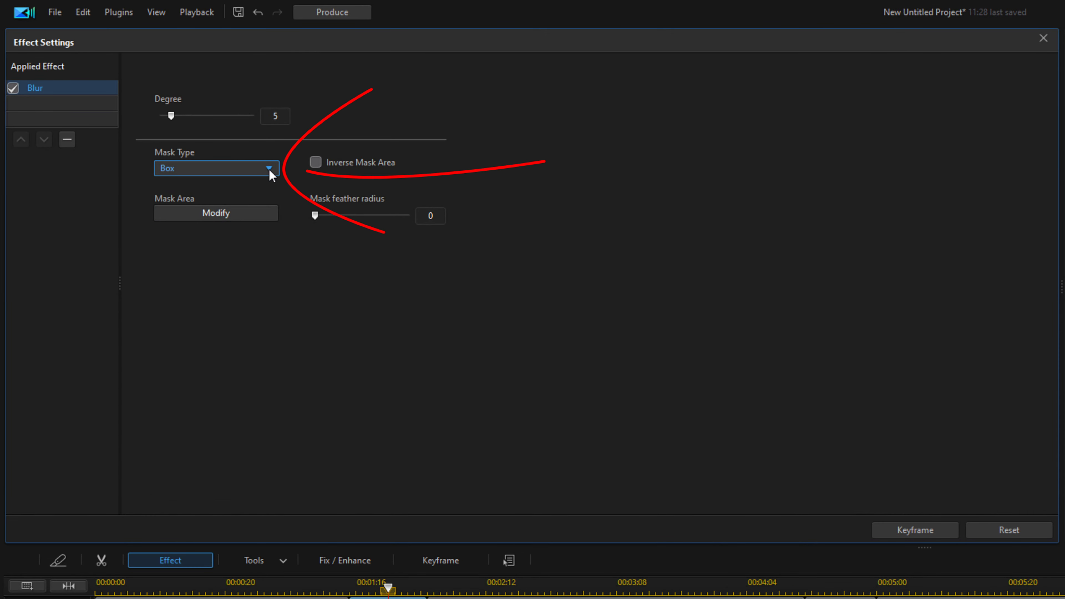
click(269, 169)
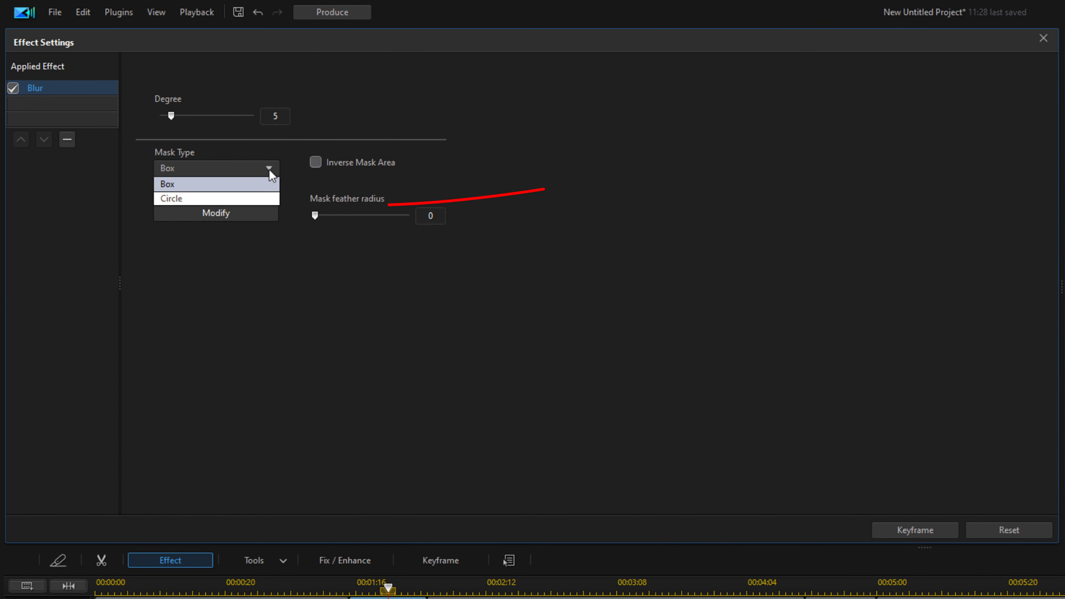
click(237, 199)
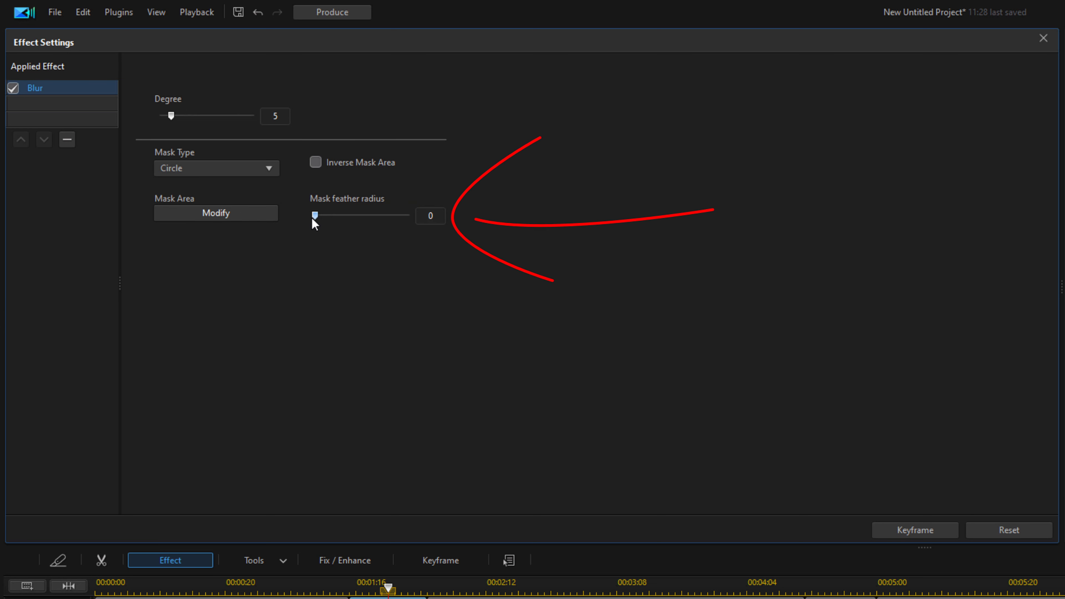
drag(312, 216, 411, 232)
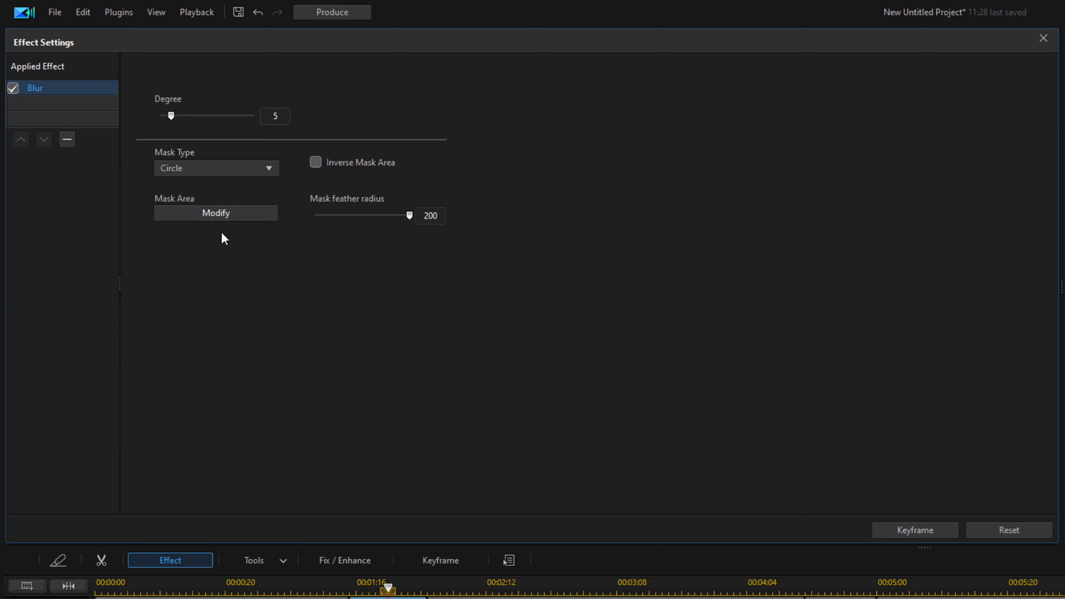
click(216, 215)
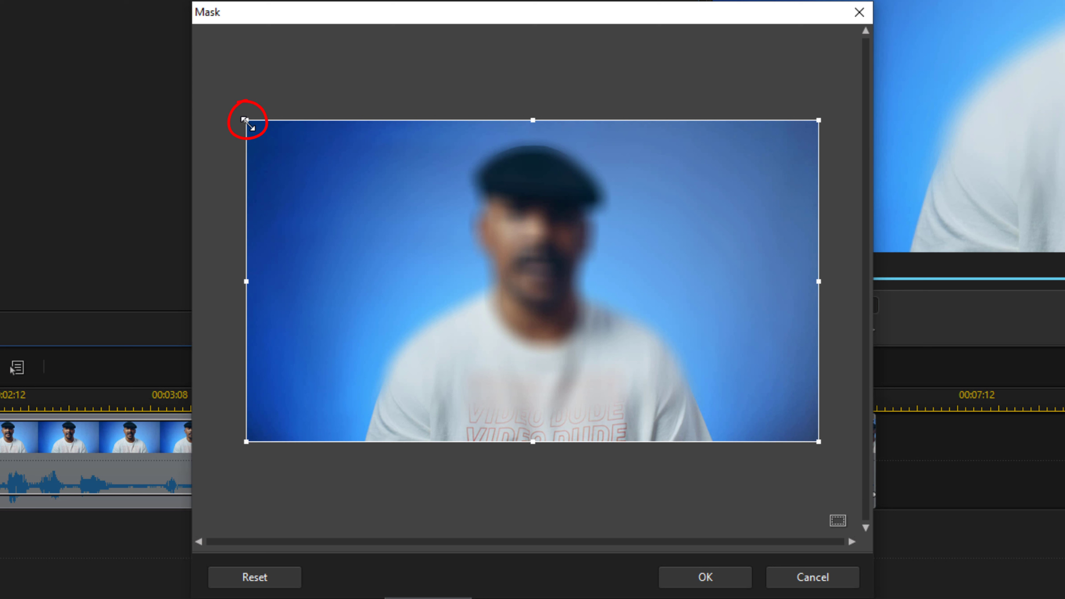
- Shrink the blur mask to a small area over the speaker's mouth and confirm it
drag(245, 121, 650, 382)
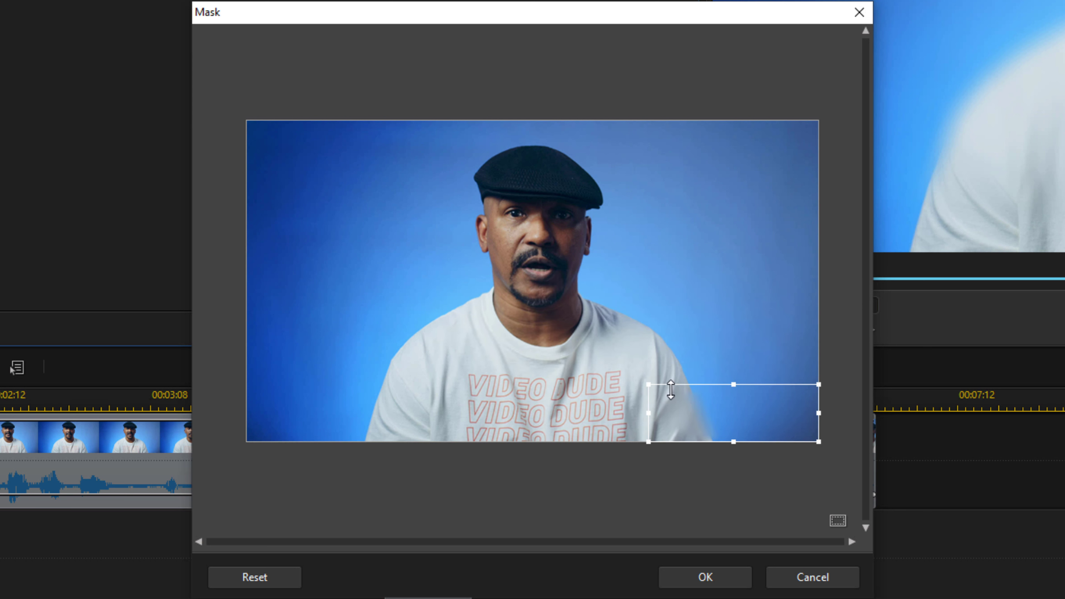
drag(719, 392, 559, 264)
drag(660, 312, 535, 270)
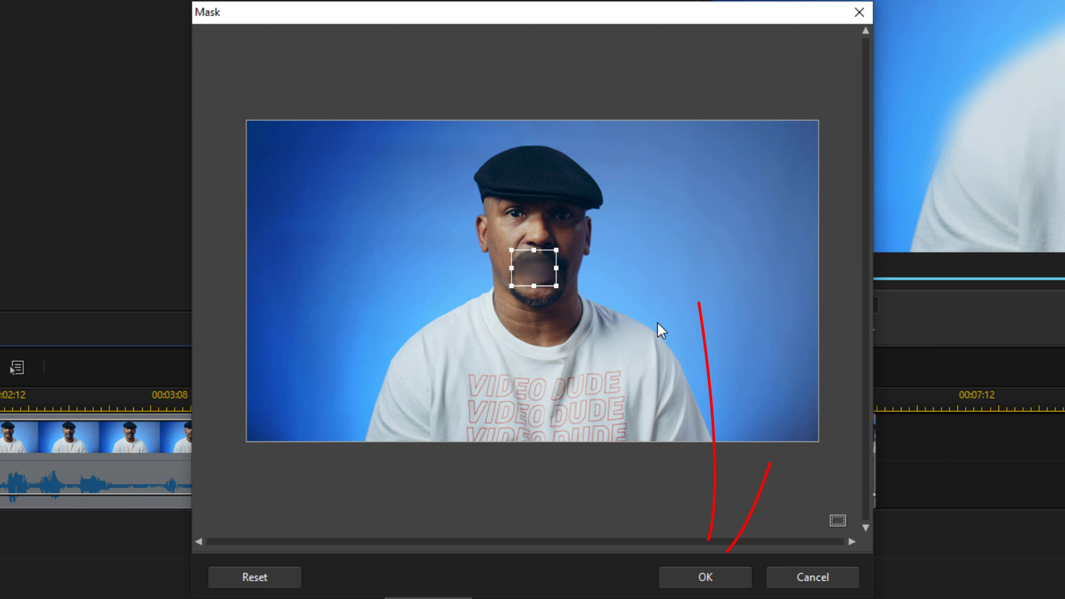
click(712, 578)
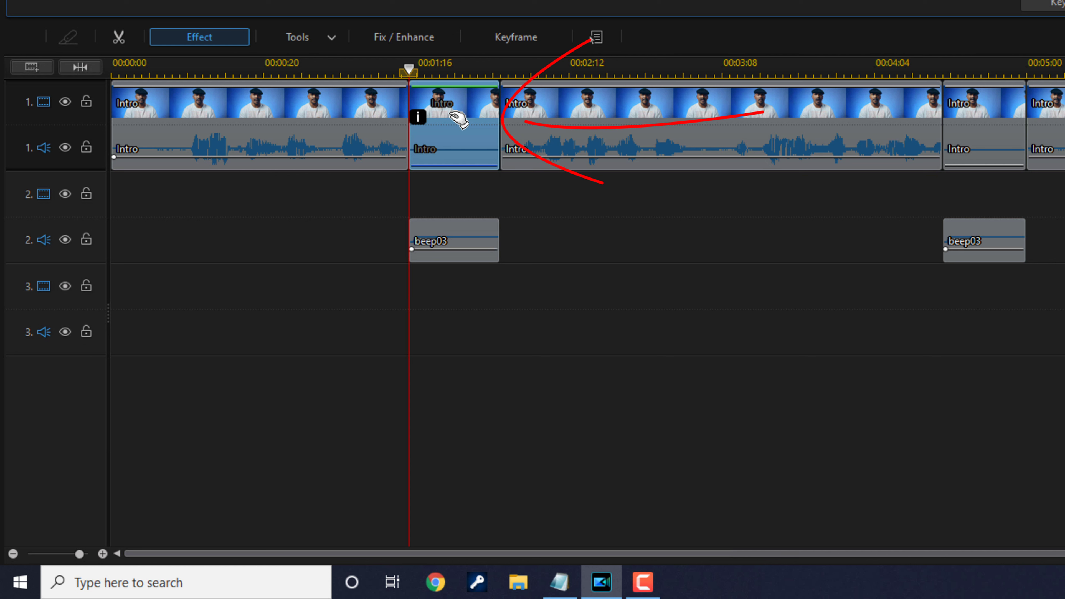
- Copy the keyframe attributes of the blurred 1:15–2:03 Intro piece
right_click(452, 114)
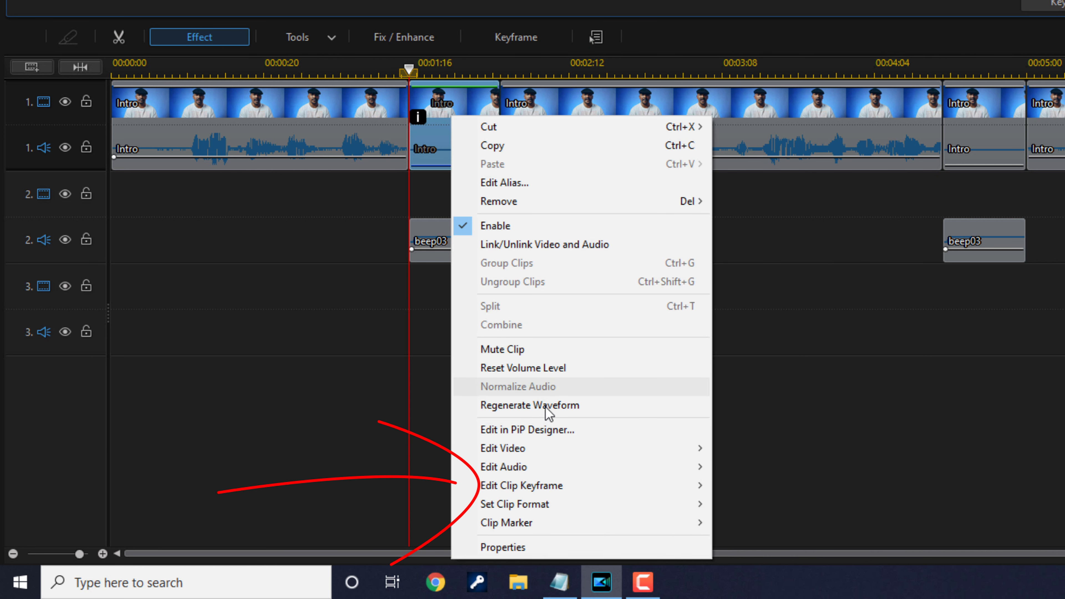
mouse_move(549, 492)
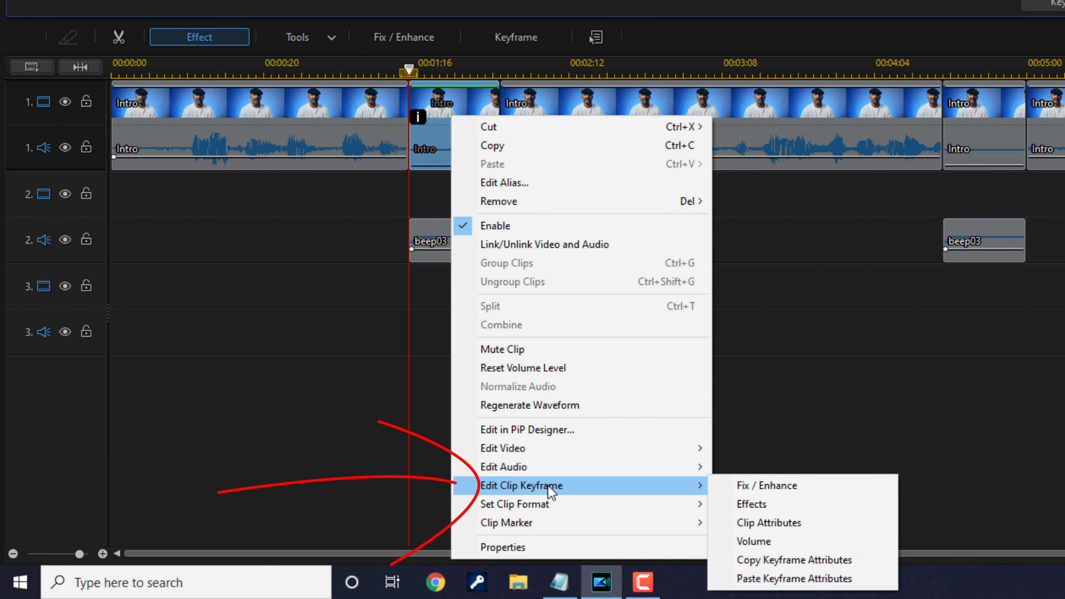
click(818, 564)
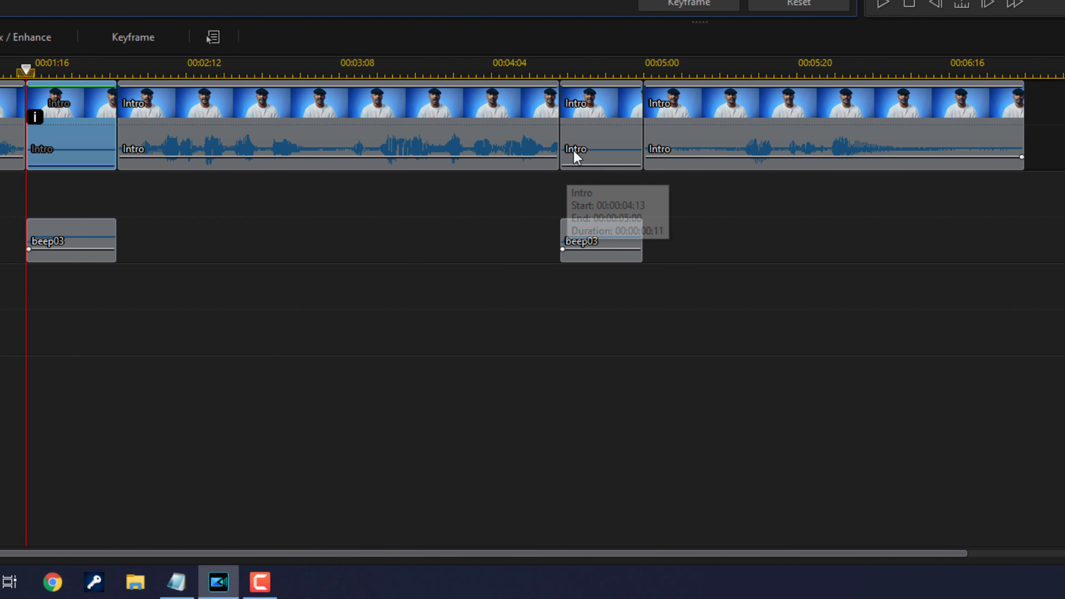
- Paste the keyframe attributes onto the 4:13–5:00 Intro piece, replacing its settings
click(538, 101)
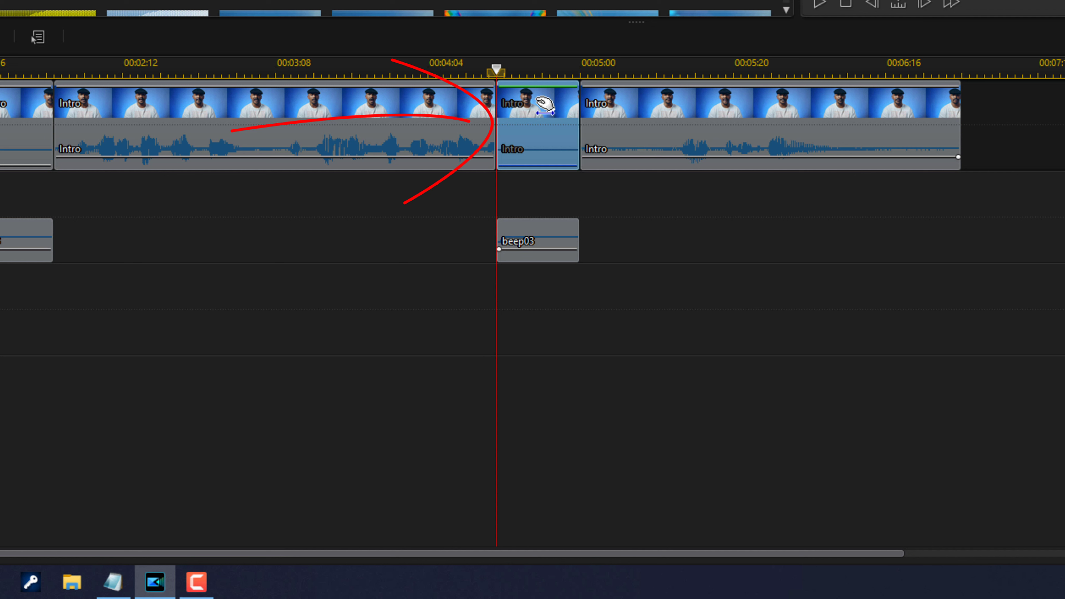
right_click(539, 102)
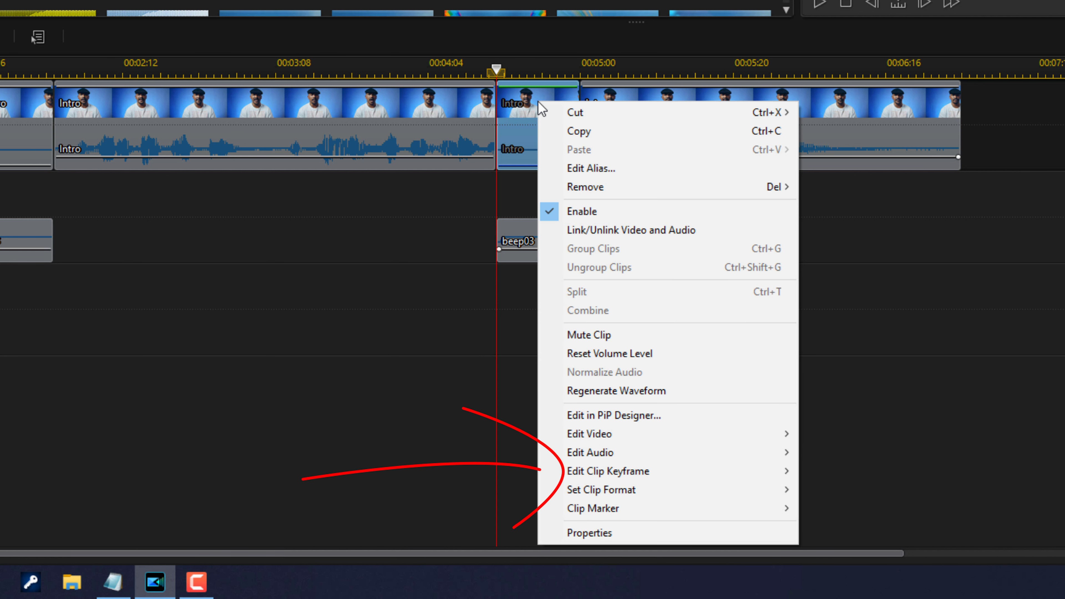
mouse_move(629, 472)
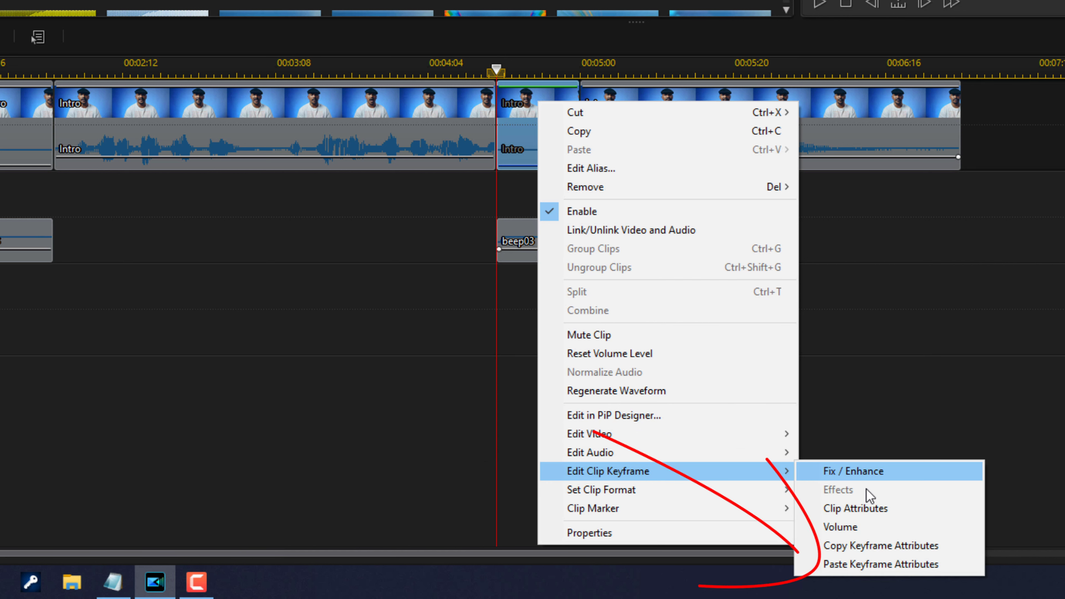
click(874, 563)
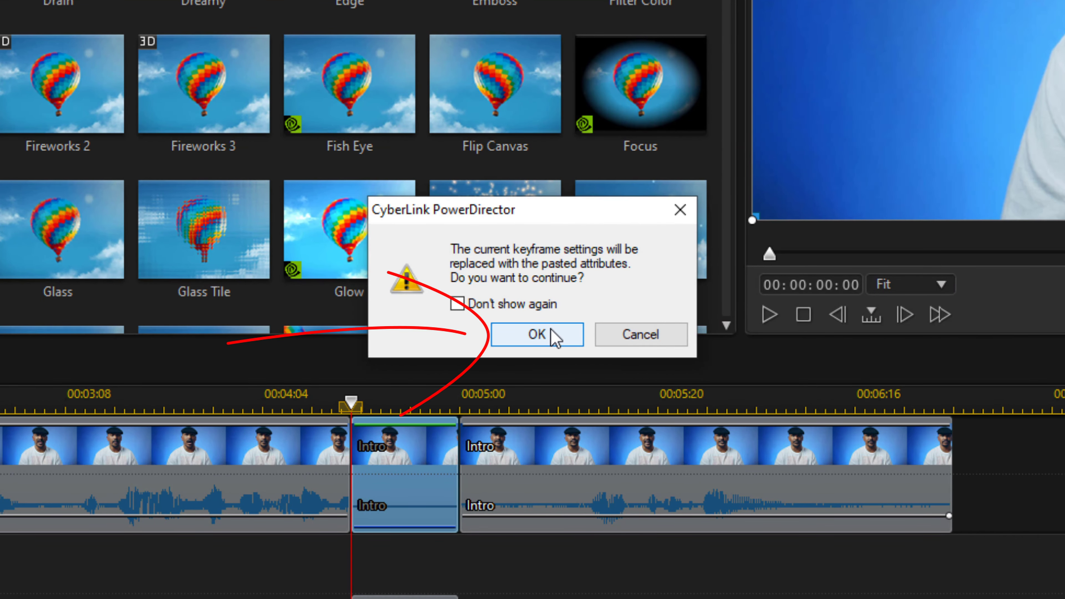
click(538, 339)
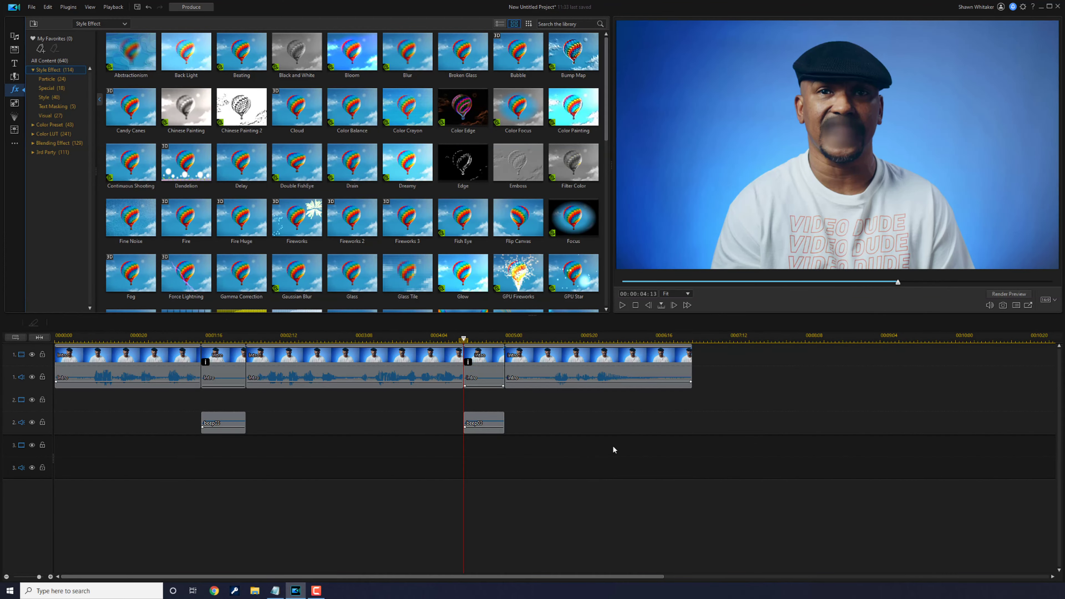
key(Home)
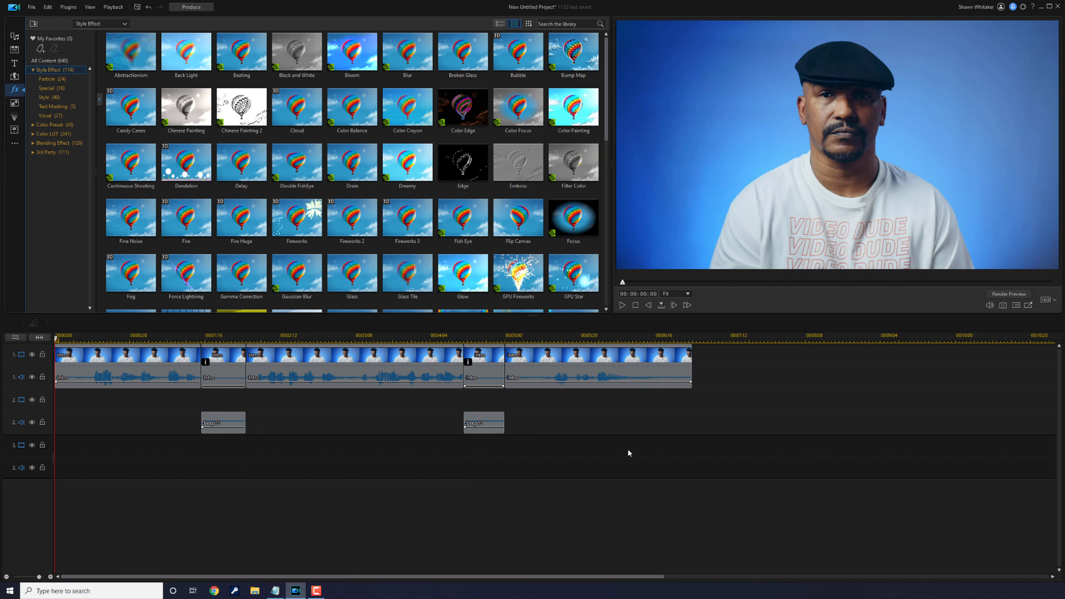
click(623, 306)
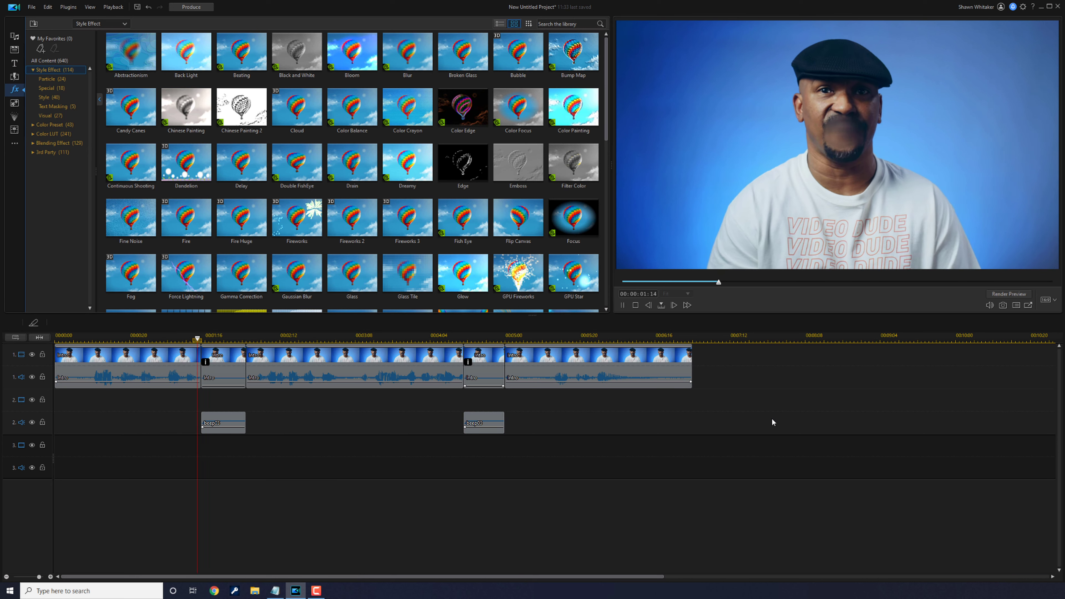